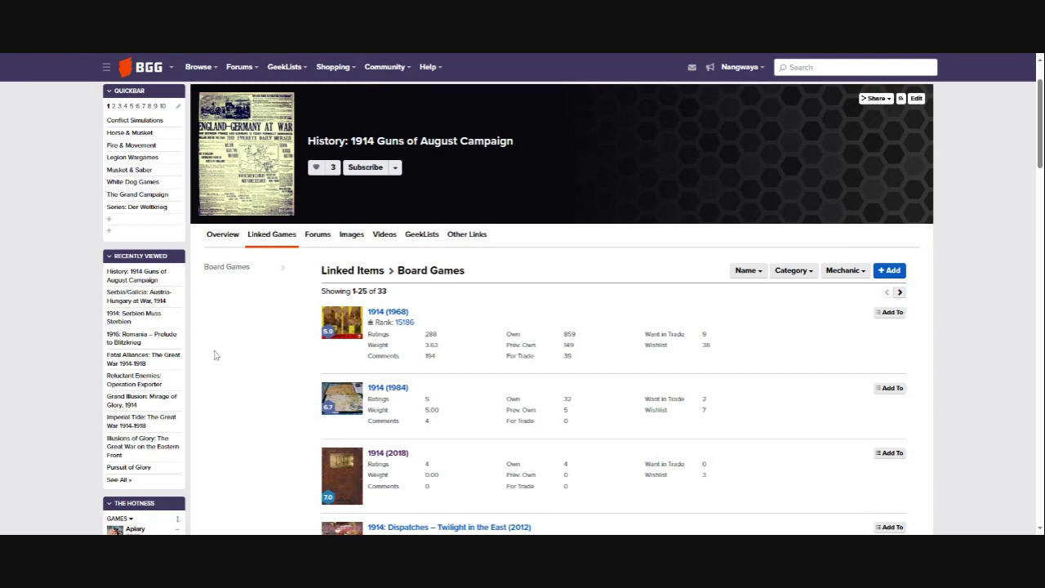
Open the Fatal Alliances: The Great War 1914-1918 gallery and its Maps and Production Circle setup photo
click(151, 360)
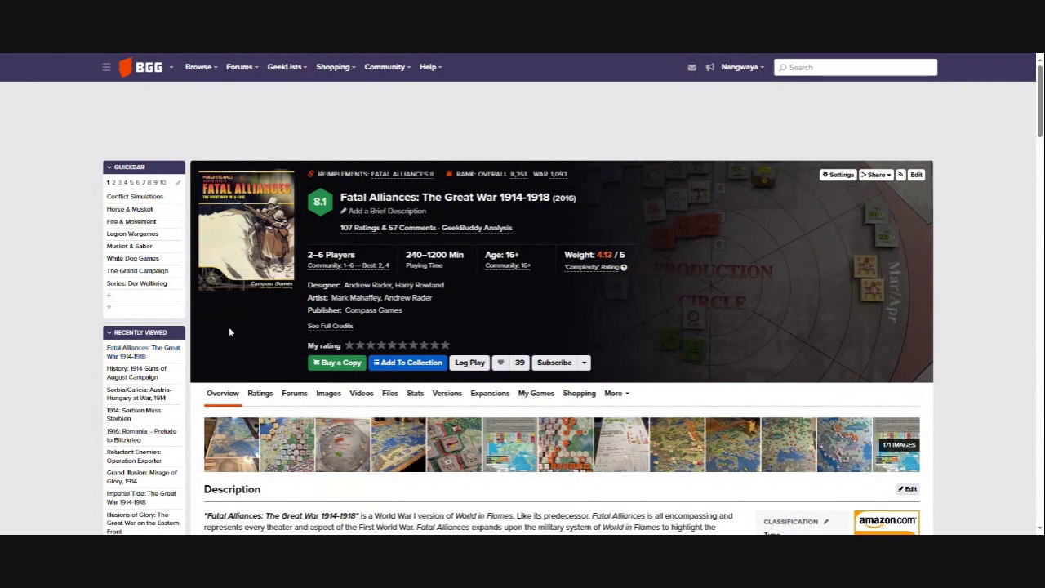
click(328, 393)
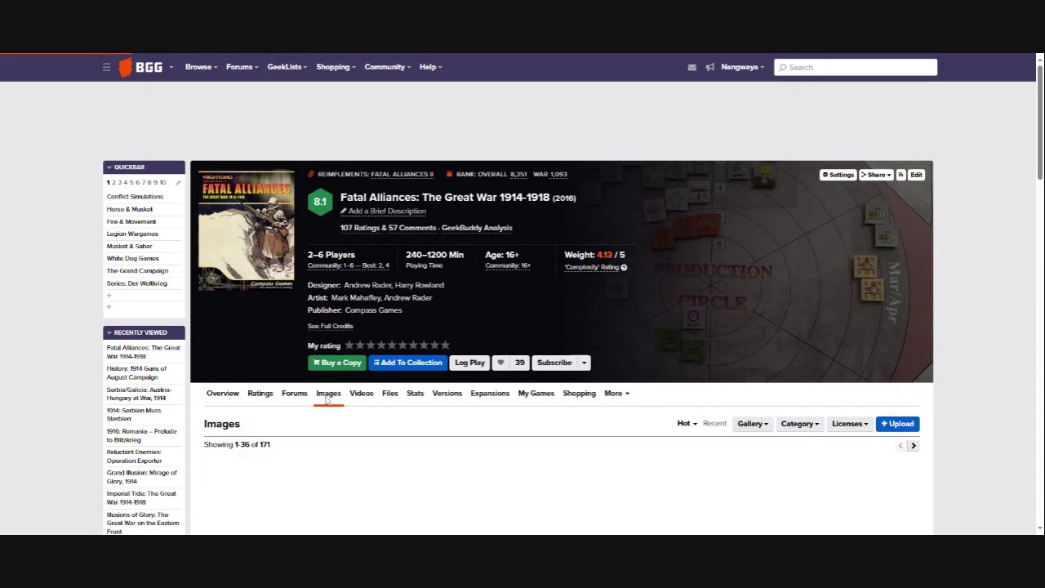
scroll(329, 398, down, 2)
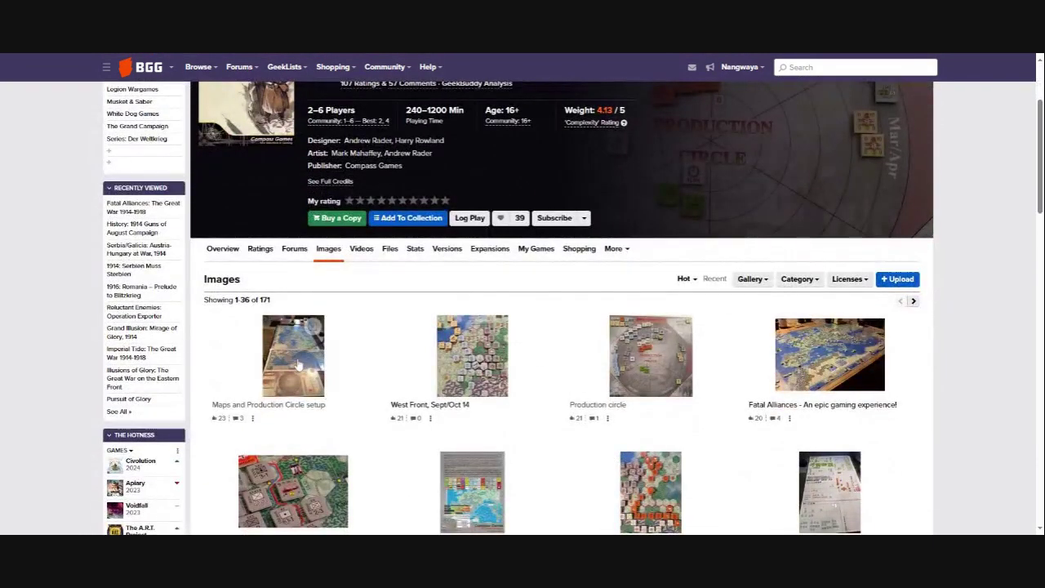
click(298, 366)
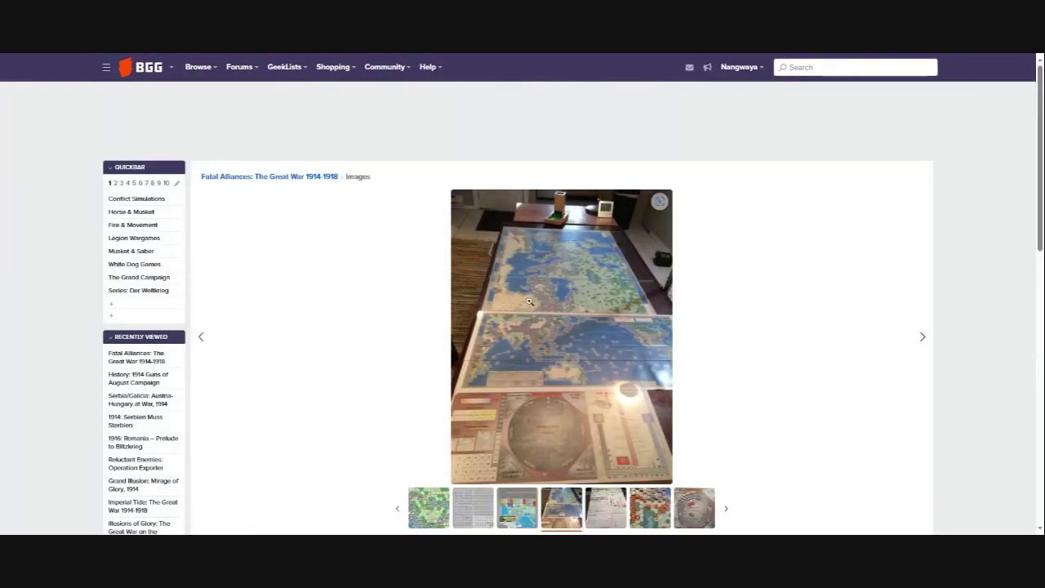
View that photo enlarged, advance through the next two photos, then close the enlarged view
click(529, 302)
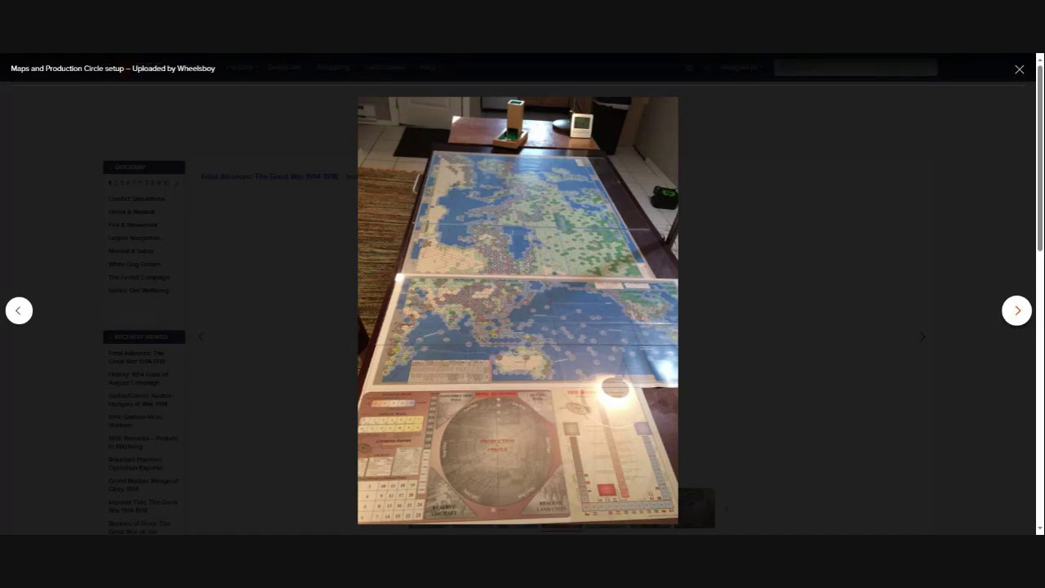
click(1017, 310)
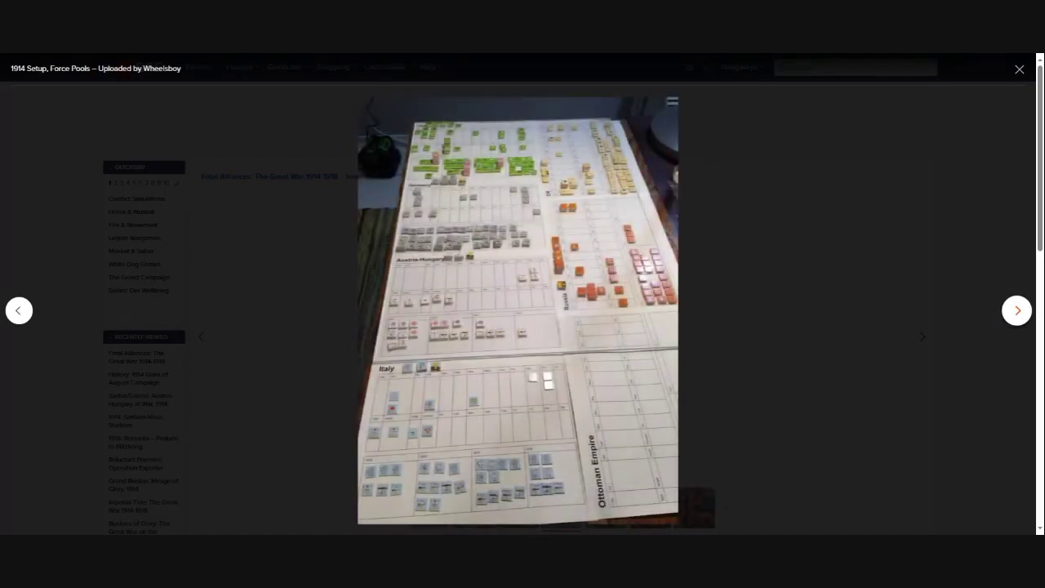
click(1017, 311)
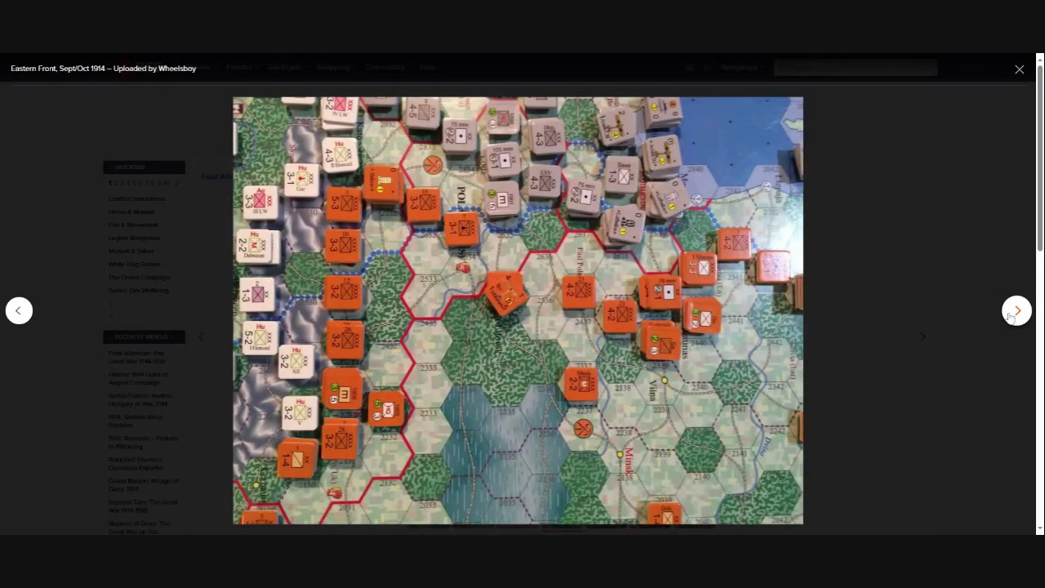
click(1020, 72)
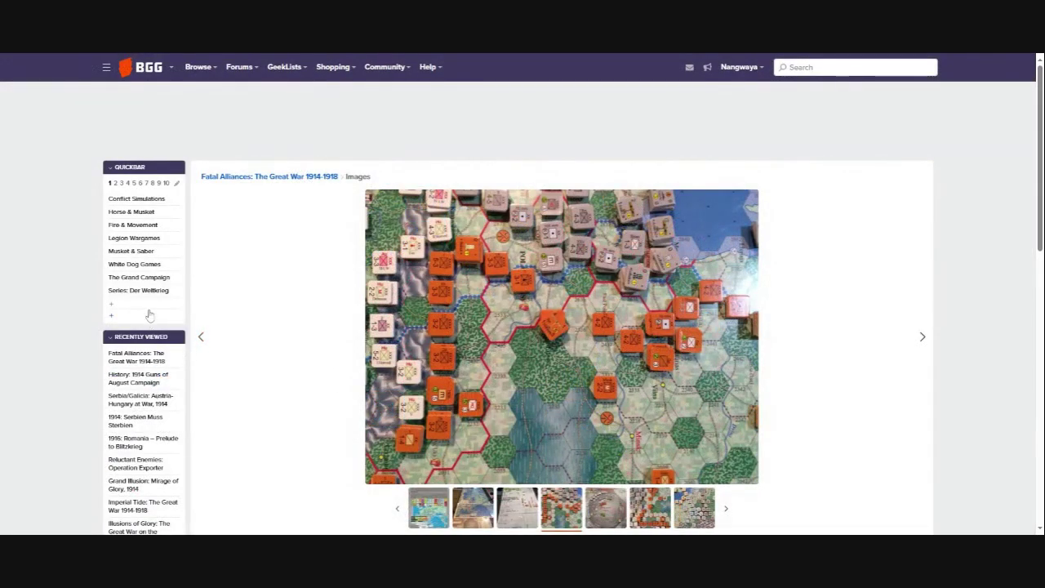
Step back two photos, leave the photo view, and return to the 1914 Guns of August linked games
key(Left)
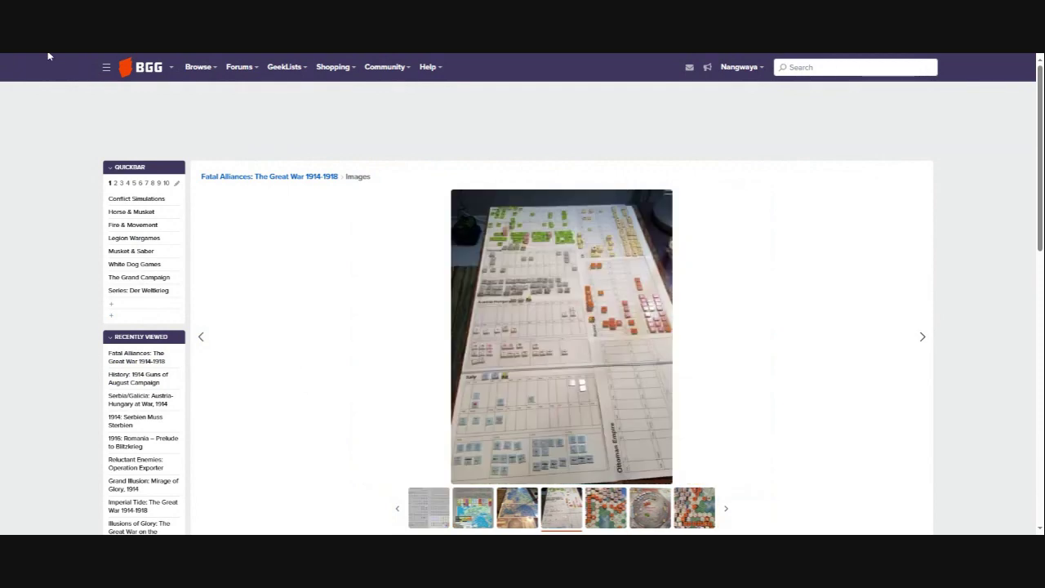
key(Left)
key(Escape)
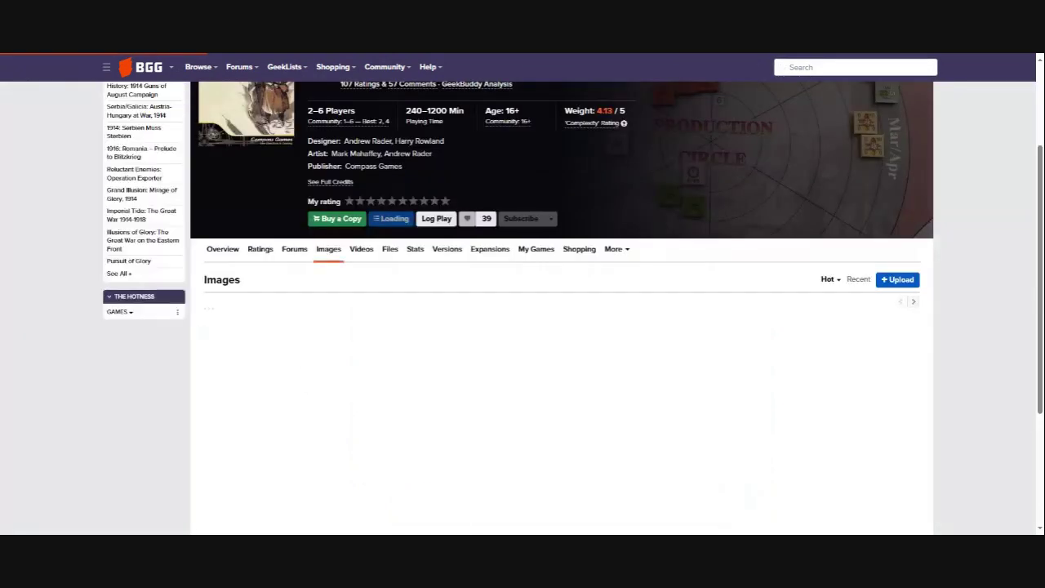
key(alt+Left)
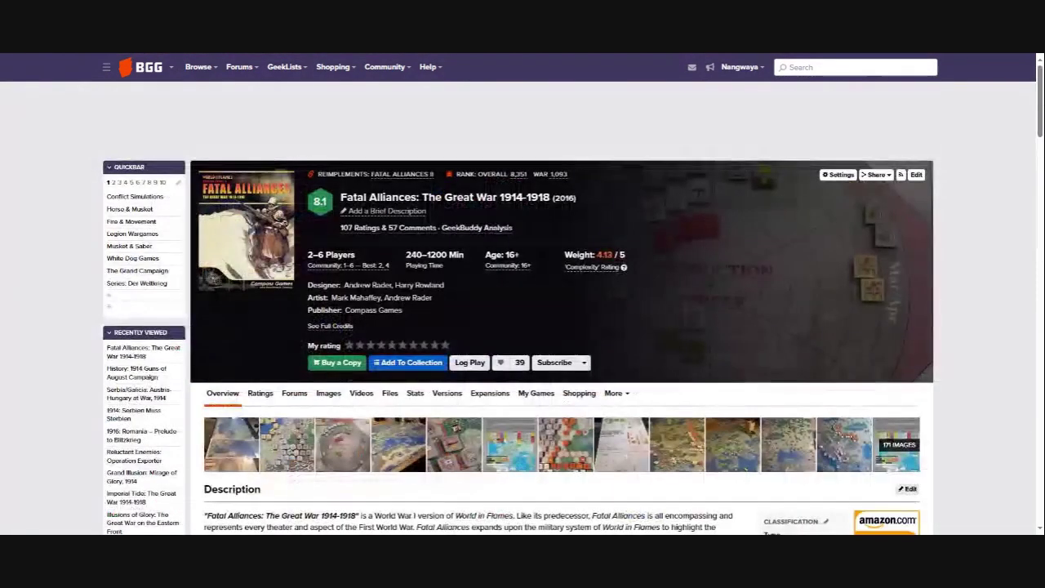
key(alt+Left)
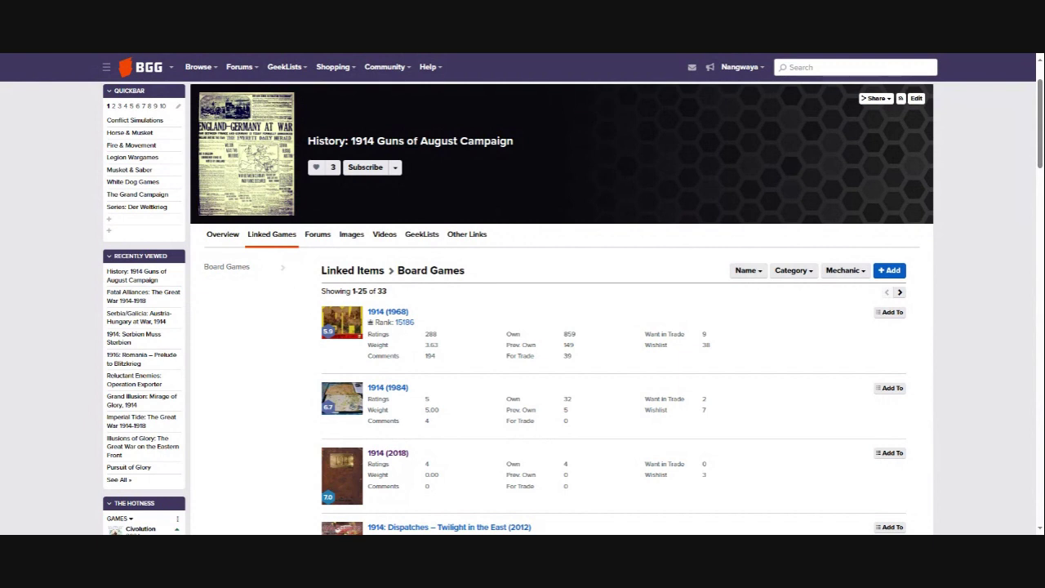
scroll(303, 306, down, 2)
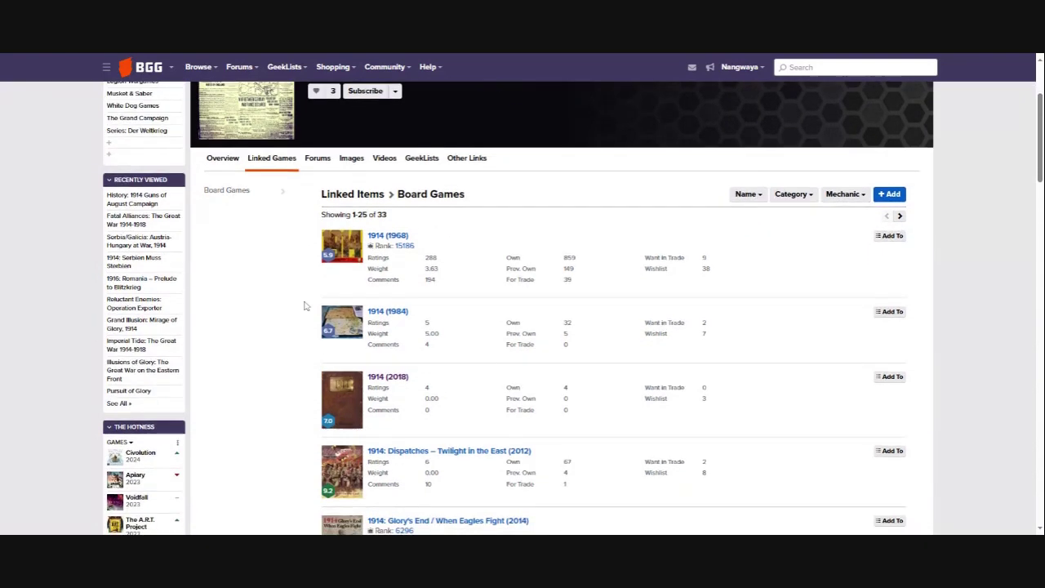
scroll(303, 306, down, 2)
scroll(304, 305, down, 2)
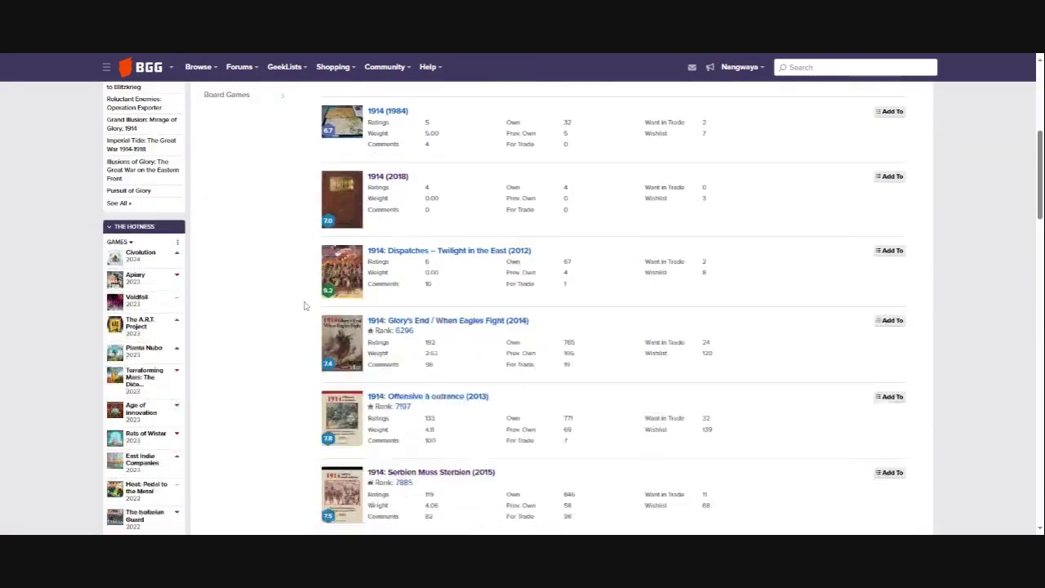
scroll(304, 305, down, 2)
scroll(304, 306, down, 2)
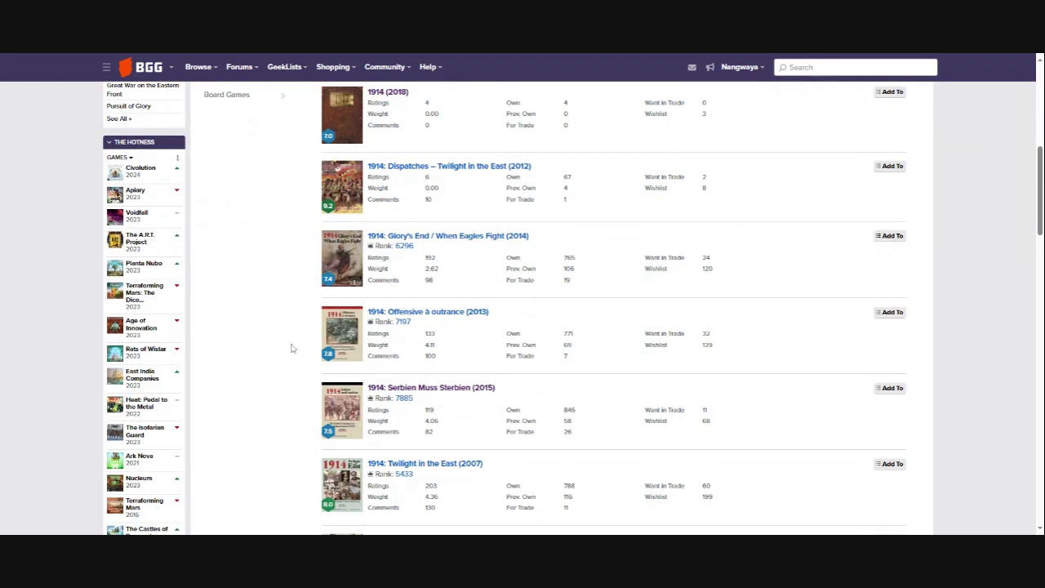
scroll(292, 359, down, 2)
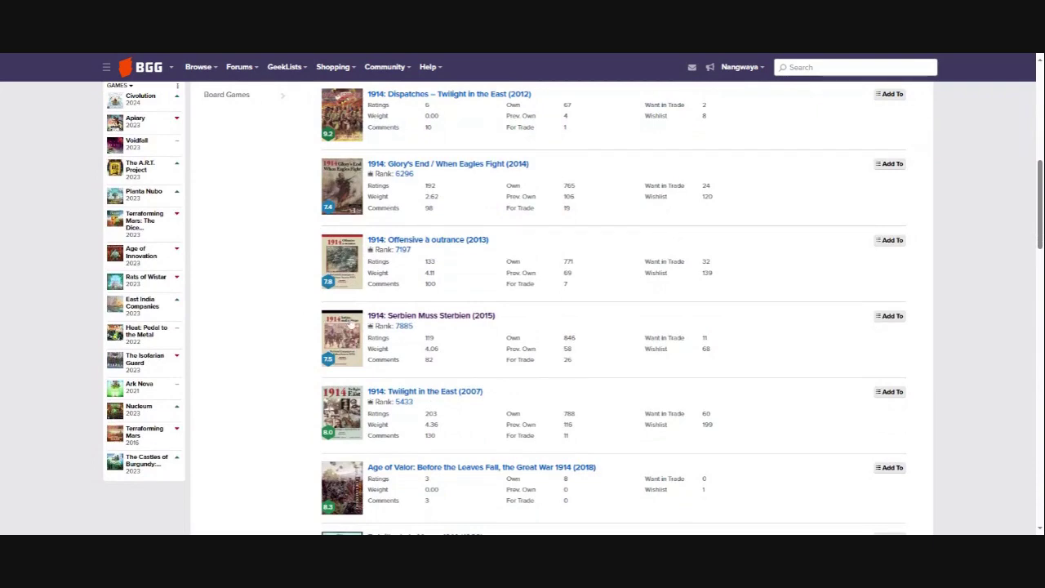
Visit 1914: Serbien Muss Sterbien, then open the photo gallery of 1916: Romania – Prelude to Blitzkrieg
click(341, 336)
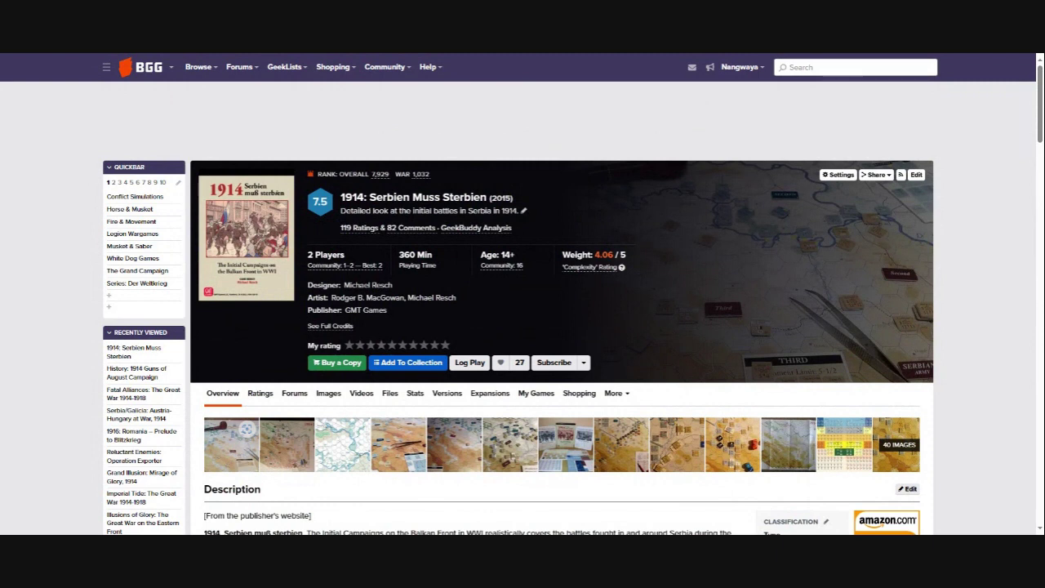
click(135, 436)
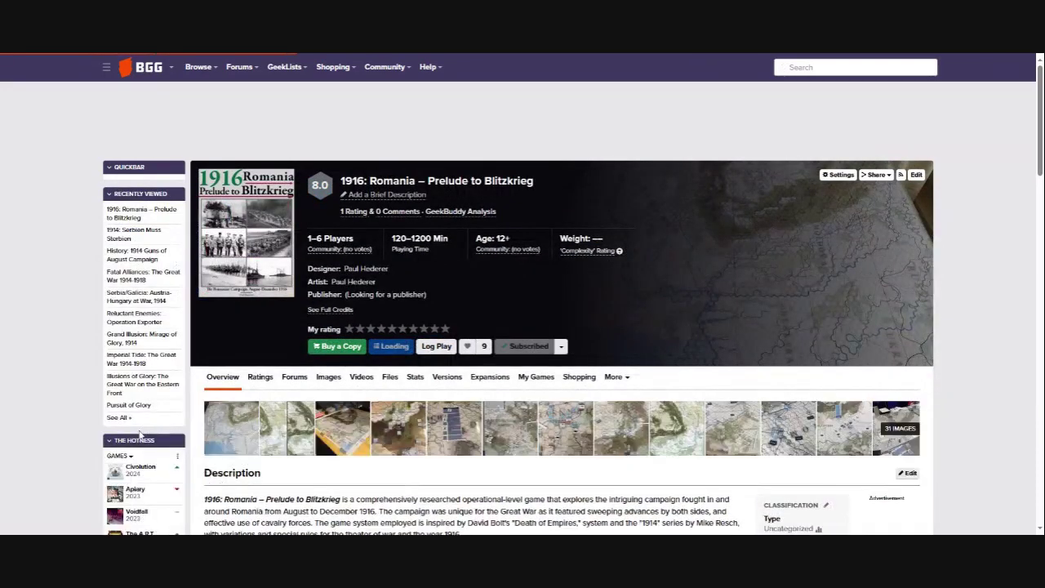
click(231, 428)
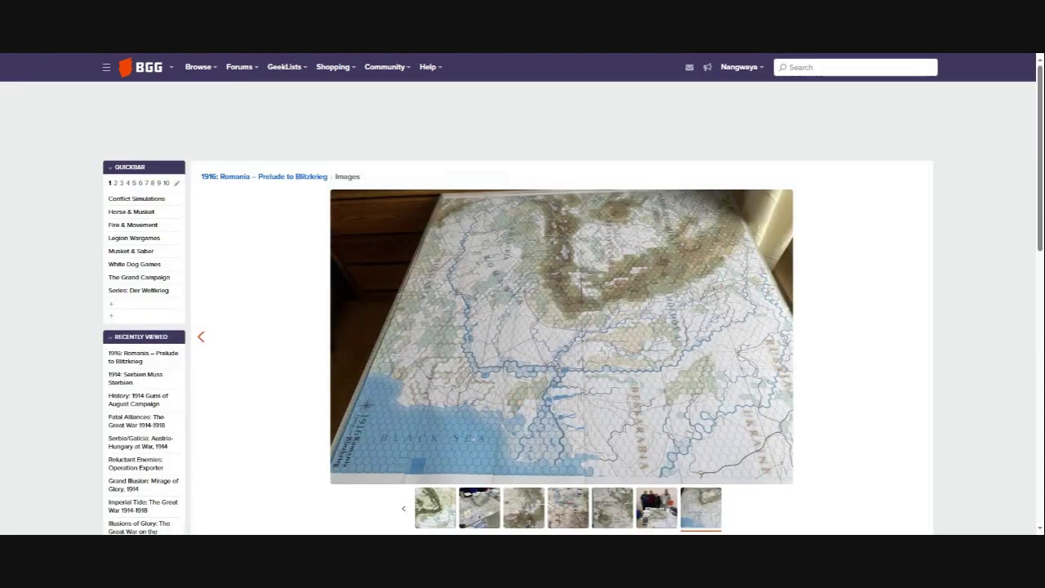
Enlarge the 1916: Romania map photo, switch to the play-test team photo, then close it
click(495, 365)
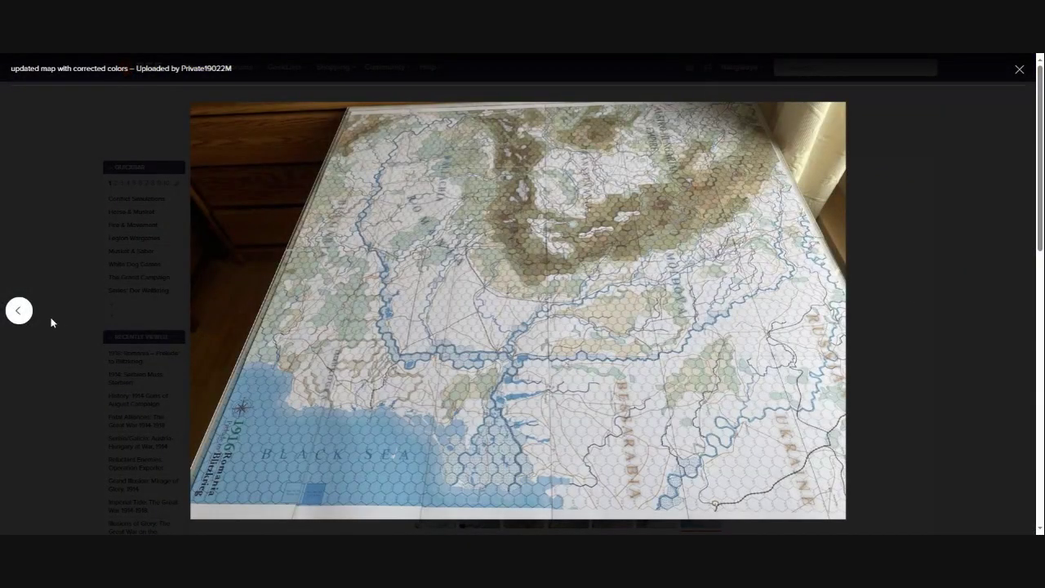
click(18, 310)
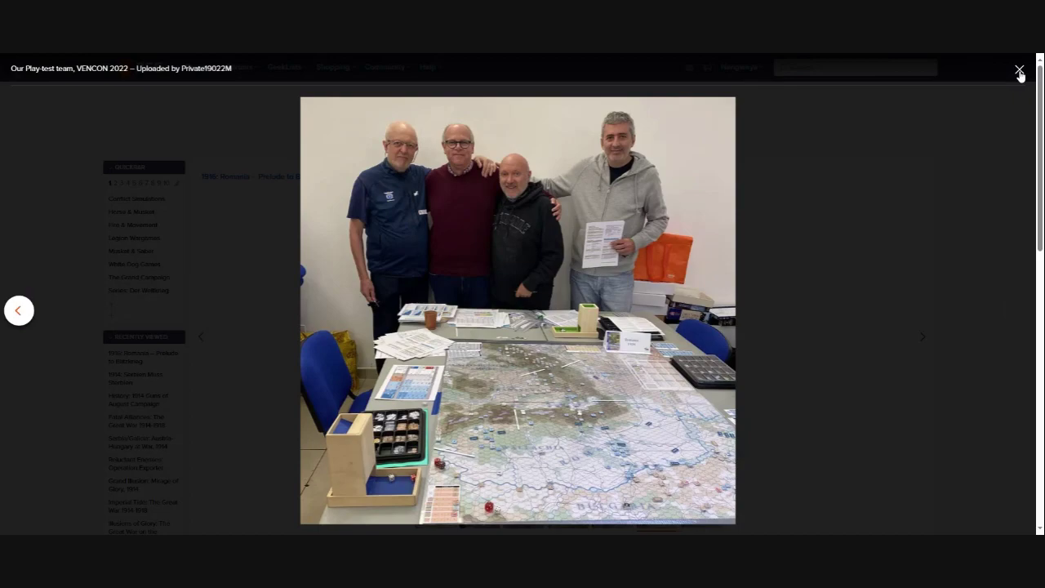
click(1021, 72)
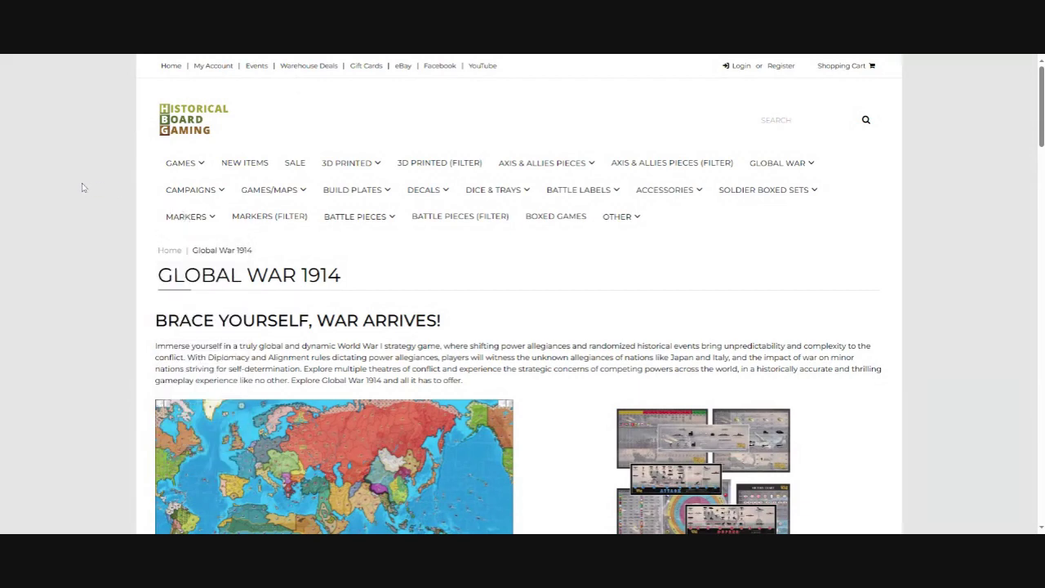
scroll(81, 188, down, 2)
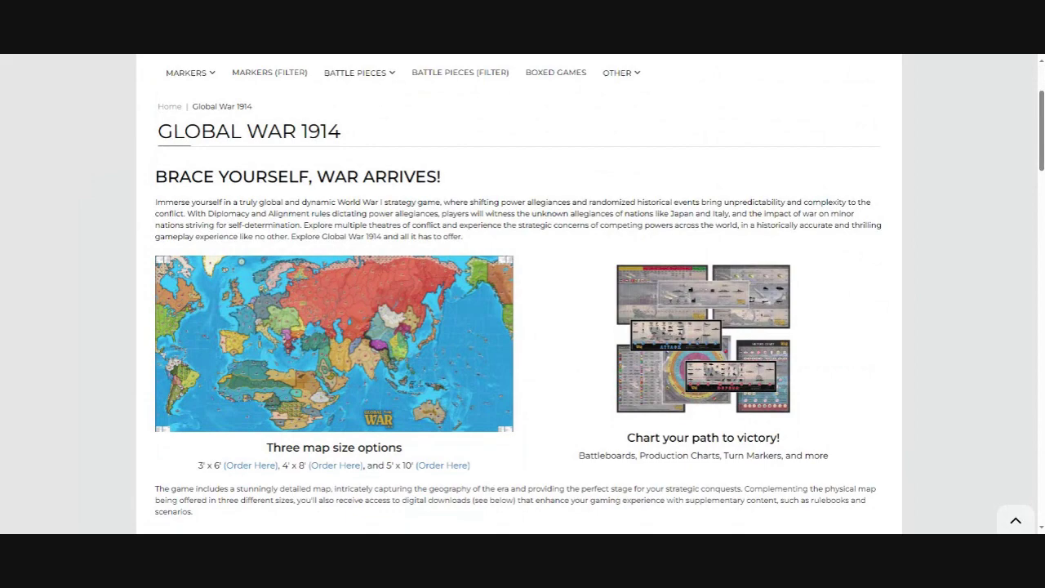
scroll(82, 188, down, 2)
scroll(82, 189, down, 1)
scroll(82, 188, down, 2)
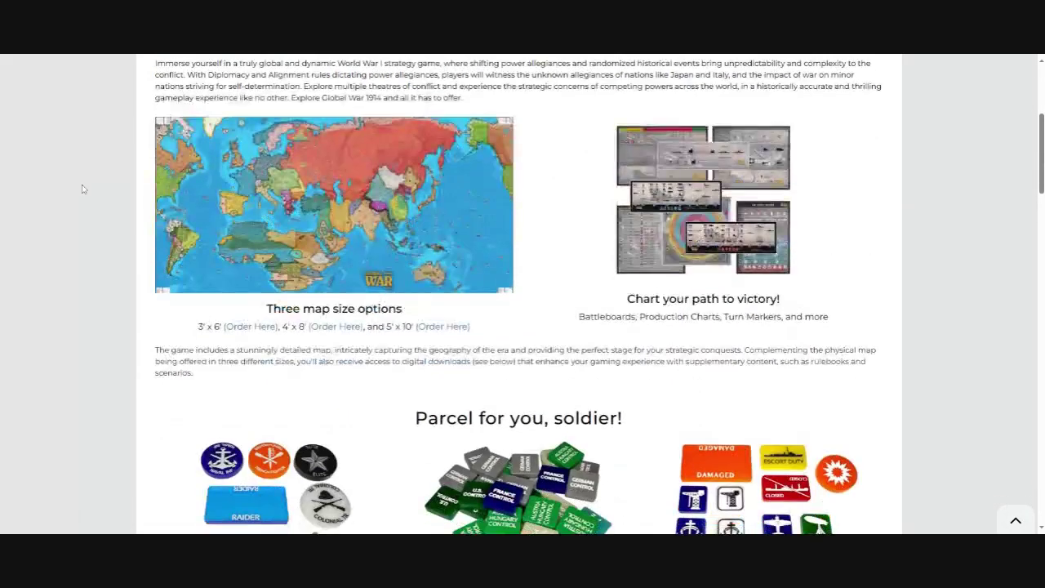
scroll(82, 189, down, 2)
scroll(81, 189, down, 3)
scroll(82, 189, down, 3)
scroll(82, 189, down, 3)
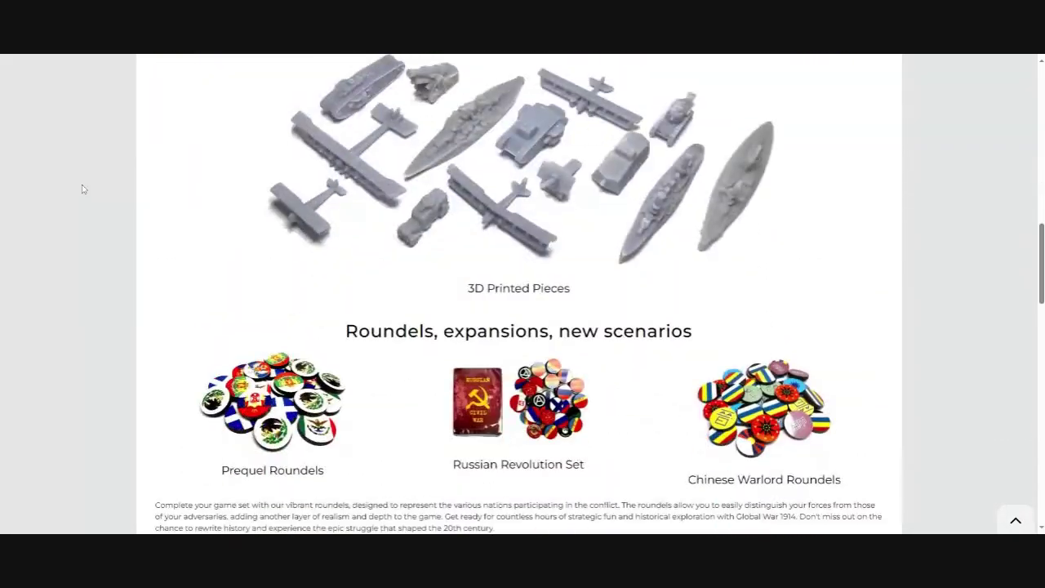
scroll(81, 188, down, 3)
scroll(82, 189, down, 2)
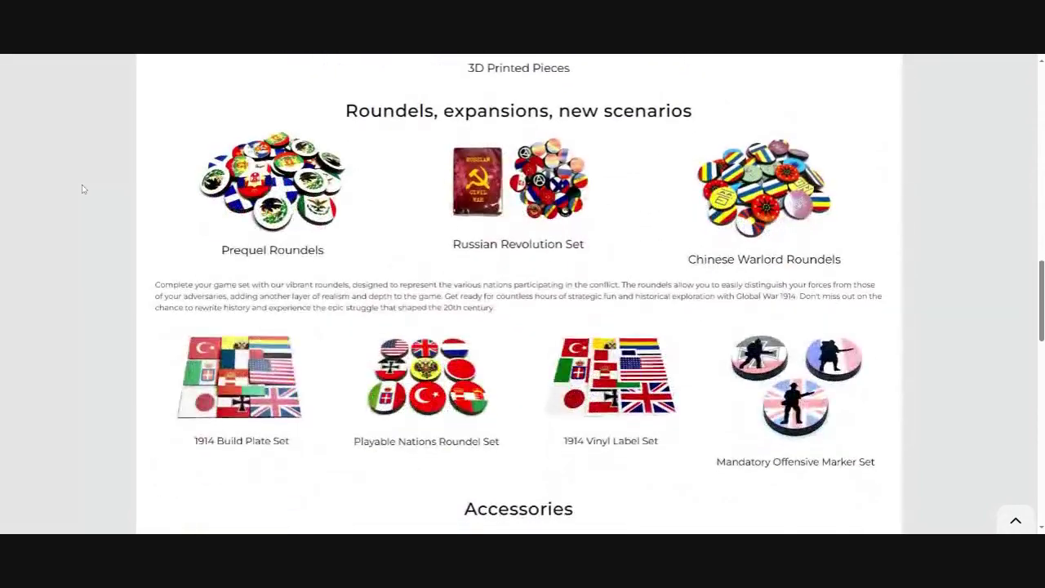
scroll(81, 189, down, 3)
scroll(81, 188, down, 3)
scroll(82, 188, down, 3)
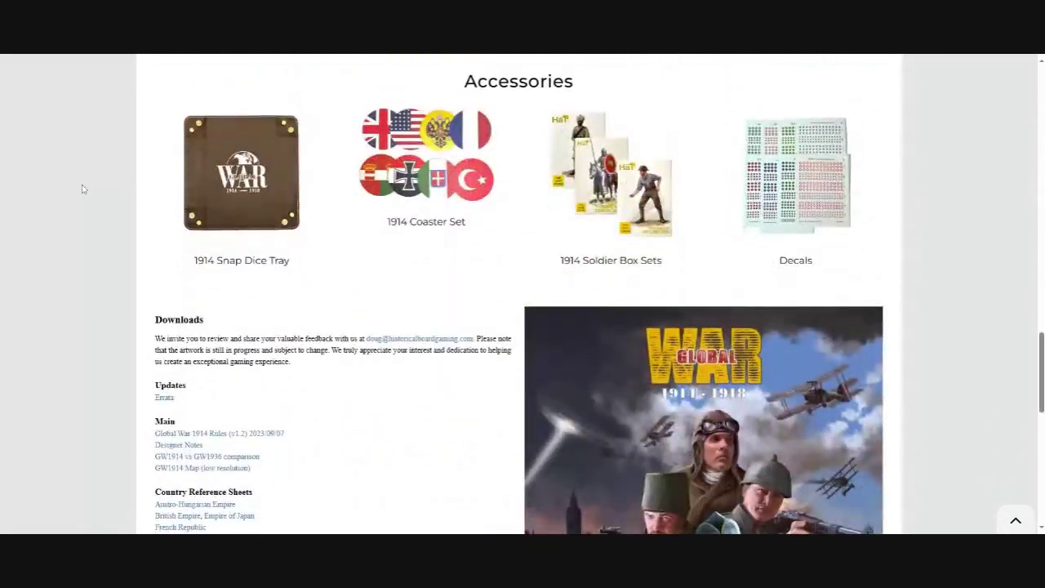
scroll(82, 189, down, 2)
scroll(82, 189, down, 1)
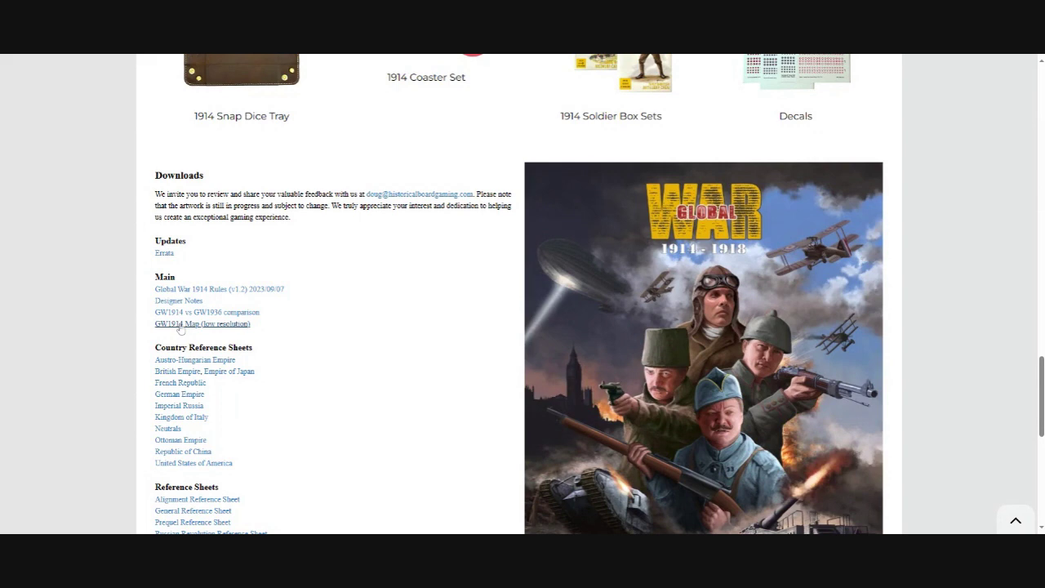
scroll(181, 327, down, 1)
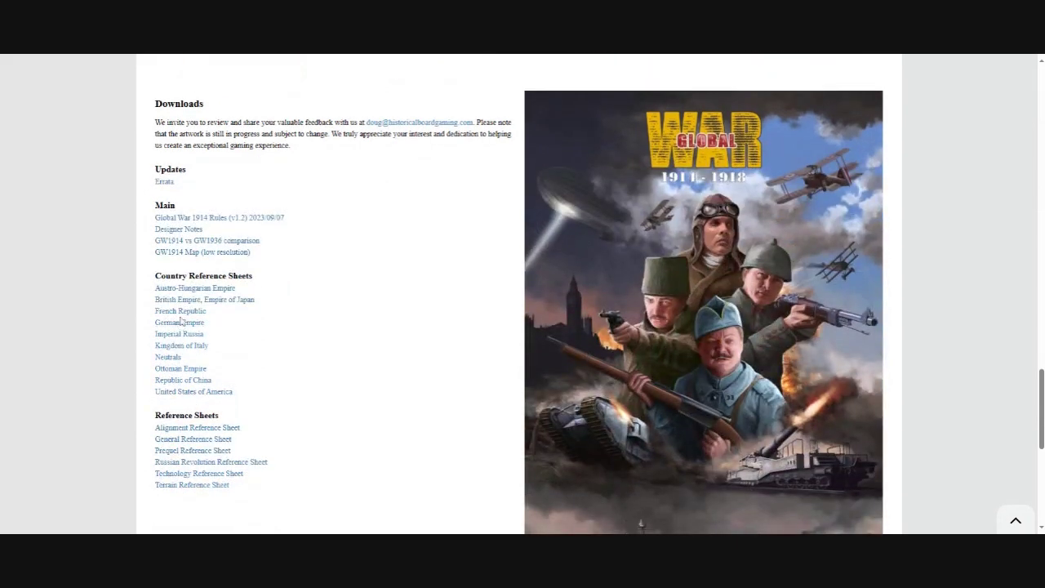